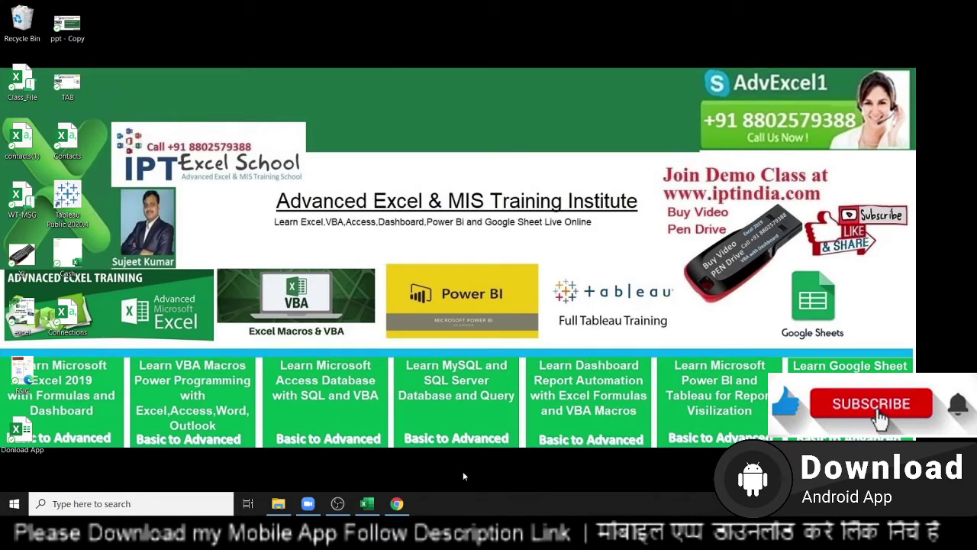
# Restore the Excel workbook with the name list from the taskbar
pyautogui.click(367, 504)
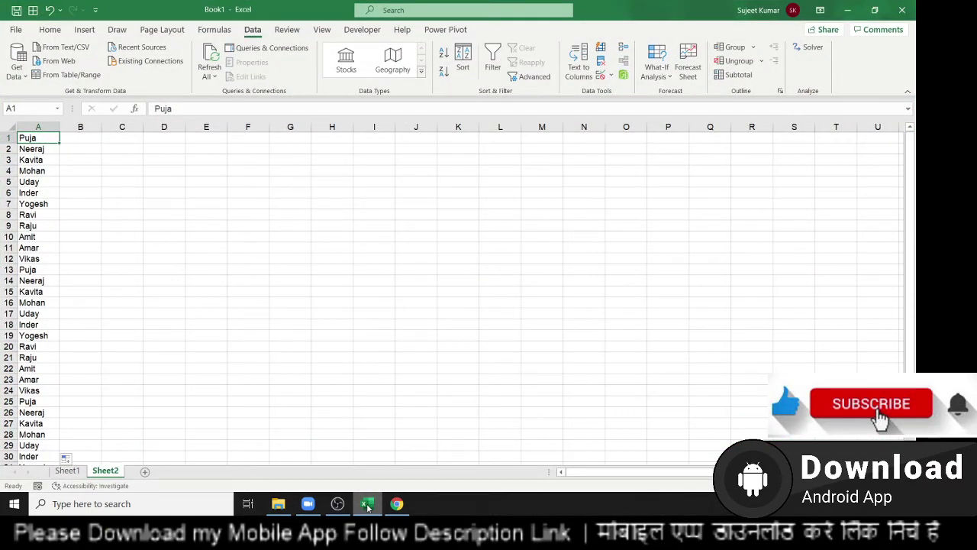
# Select the whole of column A, which holds the first names
pyautogui.click(38, 126)
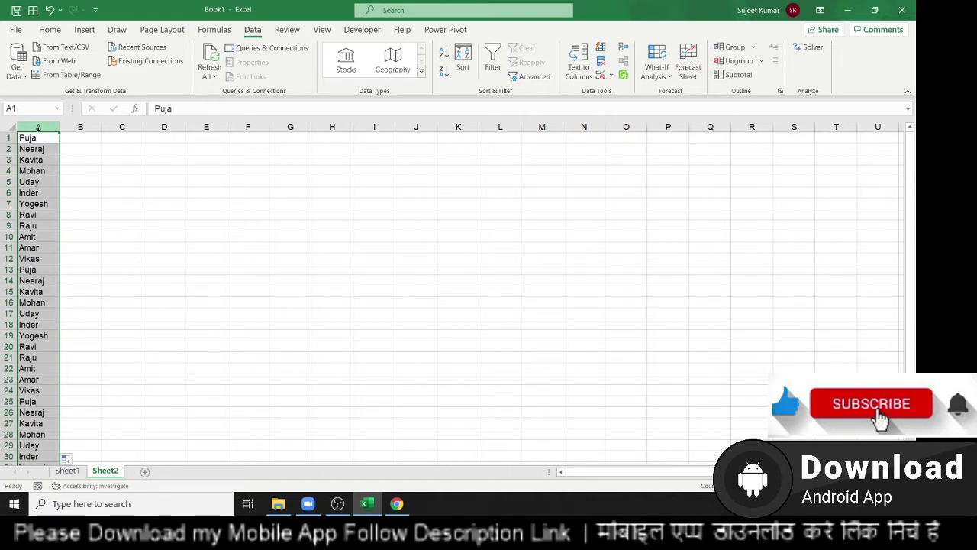
pyautogui.hotkey('ctrl', 'c')
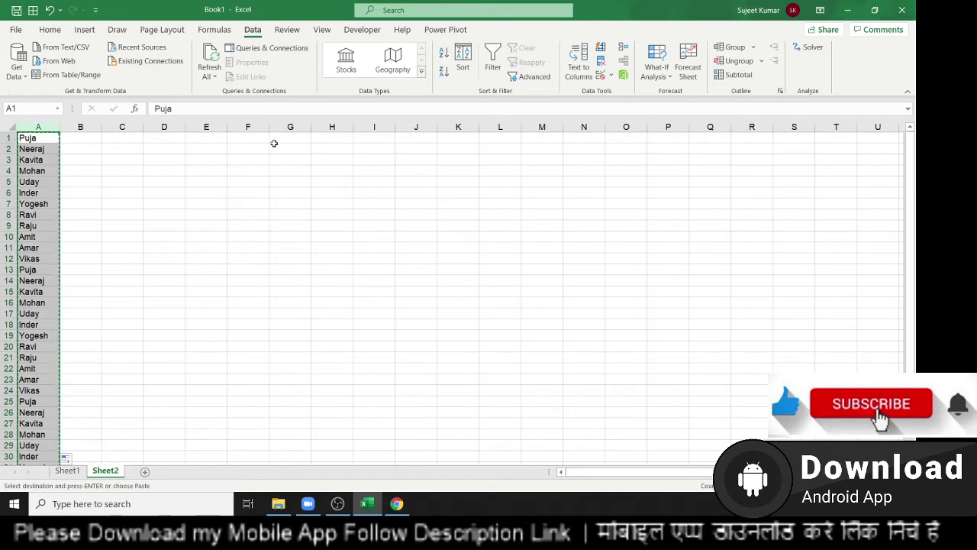
pyautogui.click(284, 139)
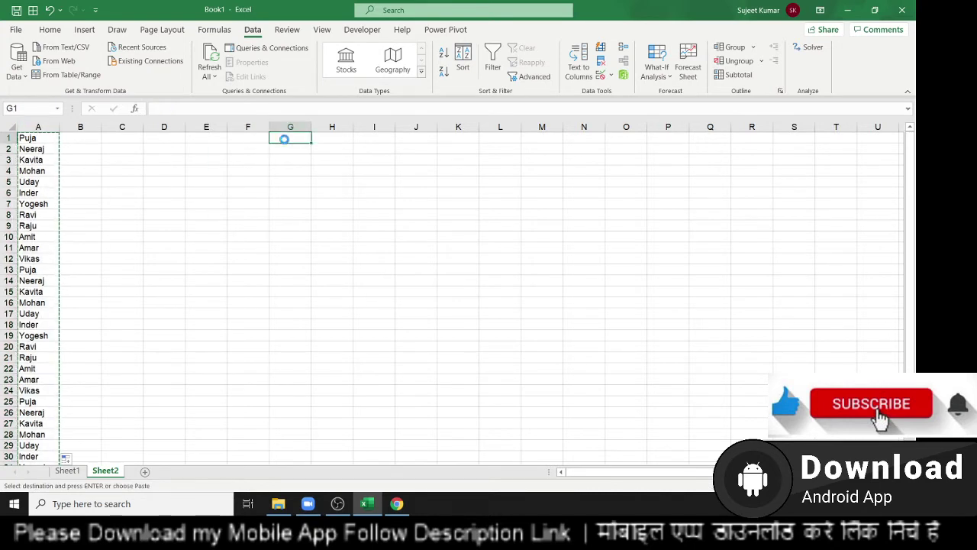
pyautogui.hotkey('ctrl', 'v')
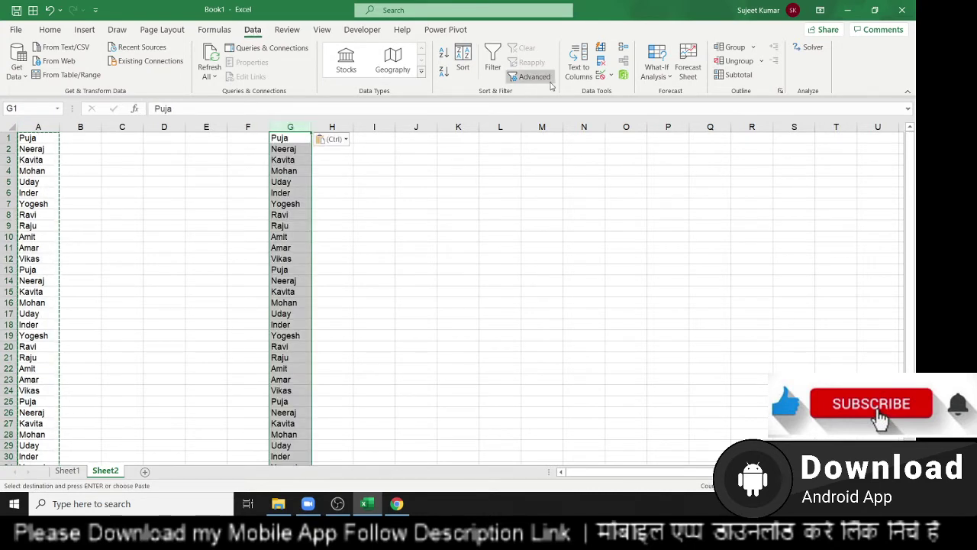
pyautogui.click(602, 64)
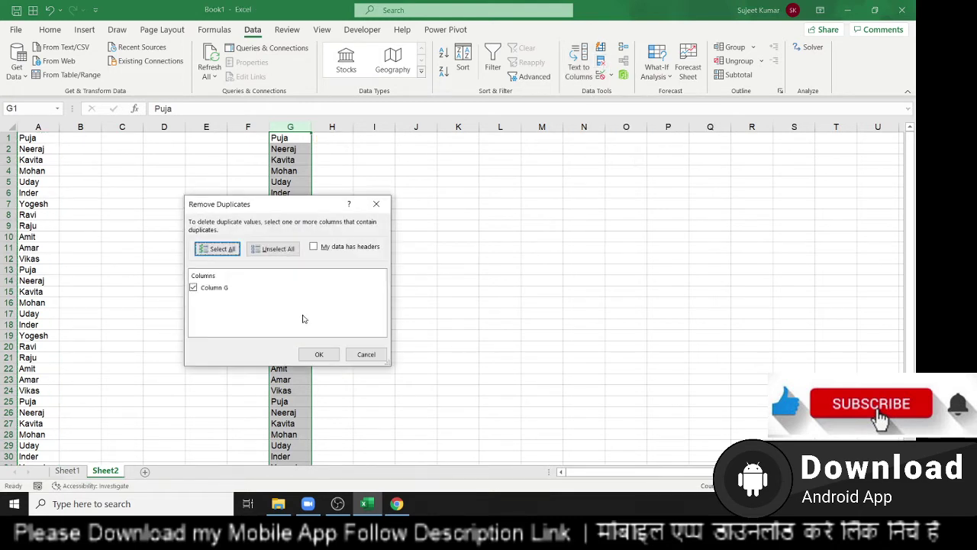
pyautogui.click(314, 356)
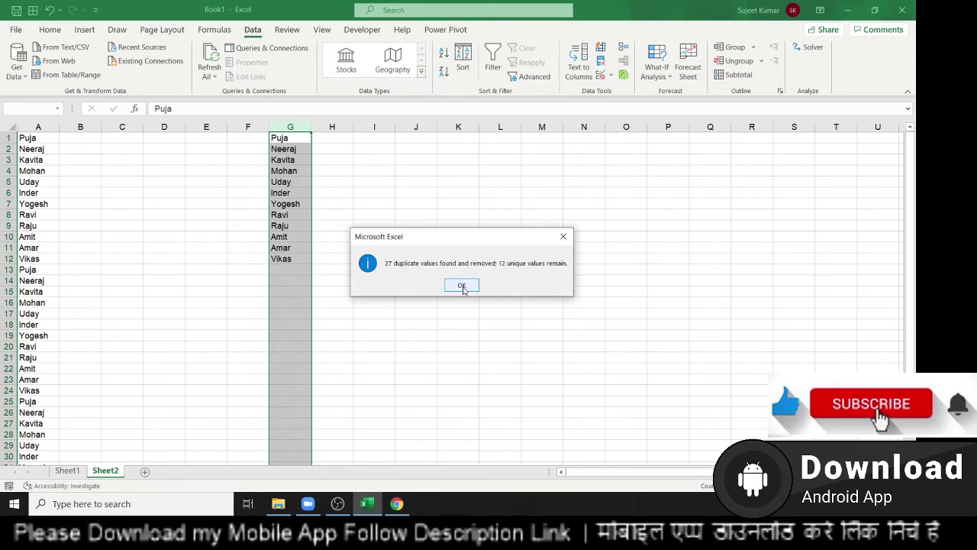
pyautogui.click(461, 287)
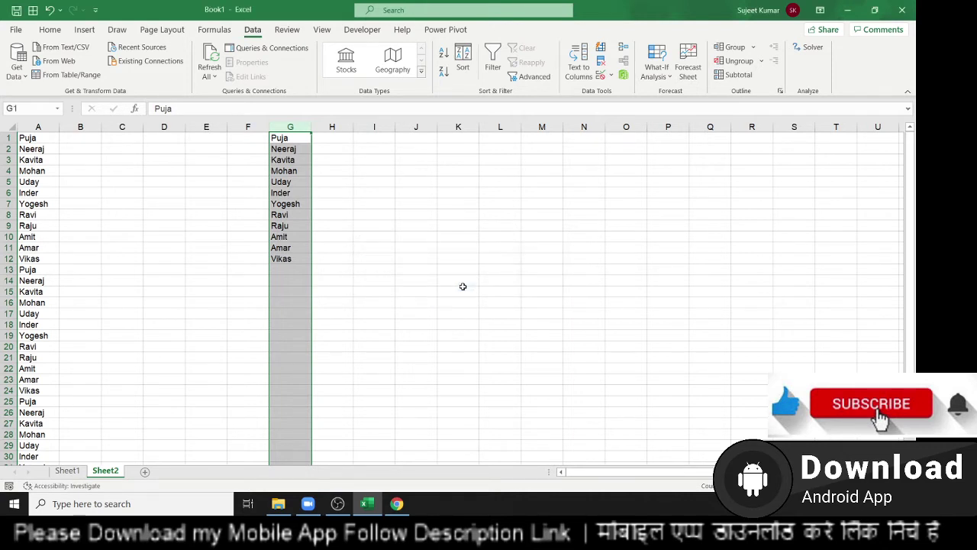
pyautogui.press('Delete')
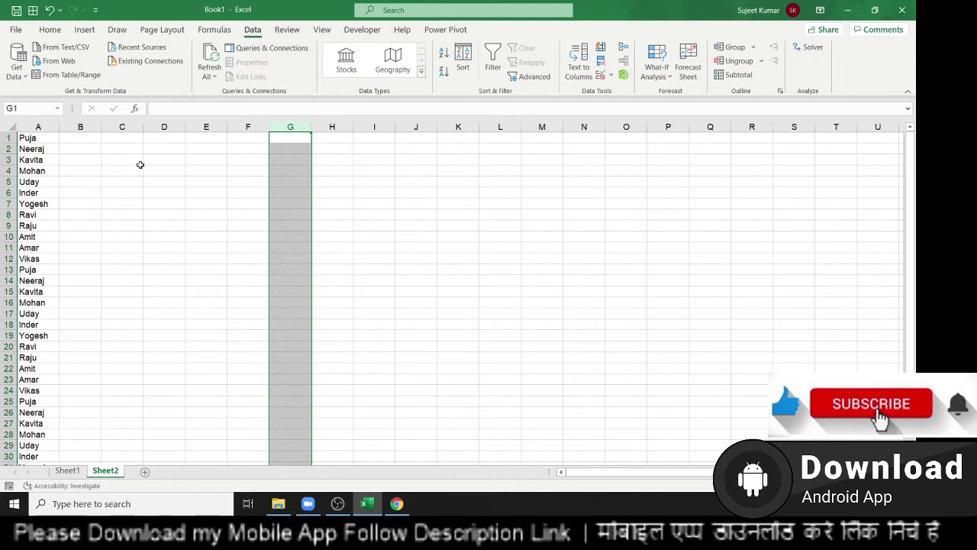
pyautogui.click(33, 142)
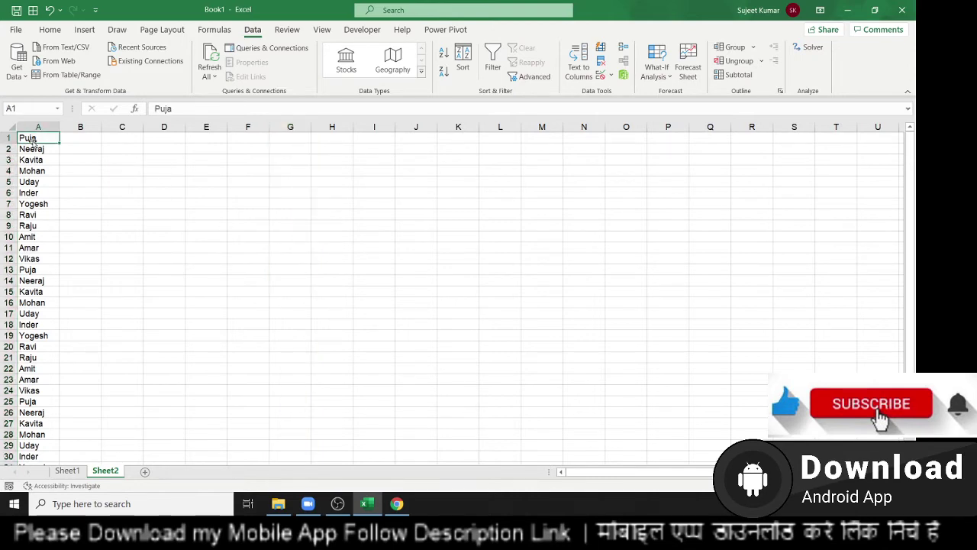
pyautogui.hotkey('ctrl', 'shift', 'Down')
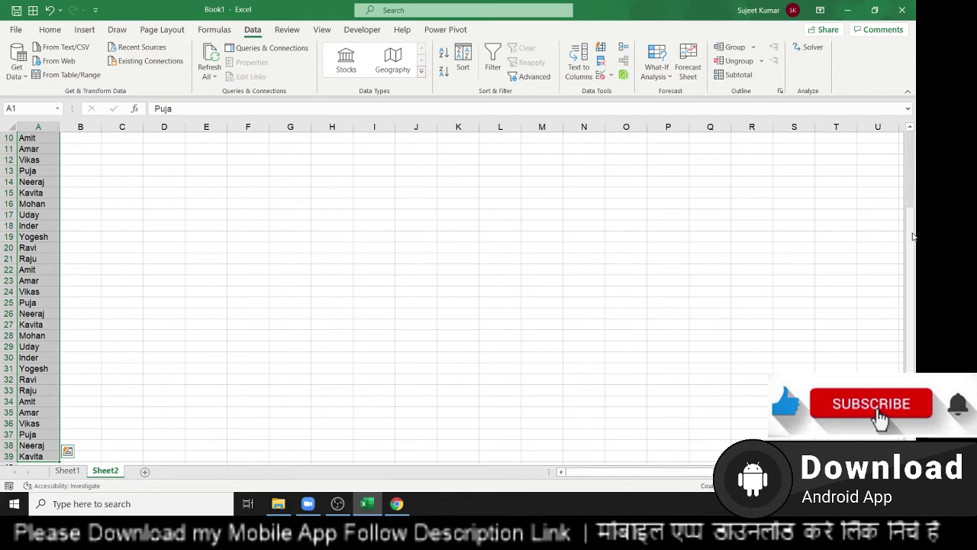
pyautogui.moveTo(913, 229); pyautogui.dragTo(914, 156)
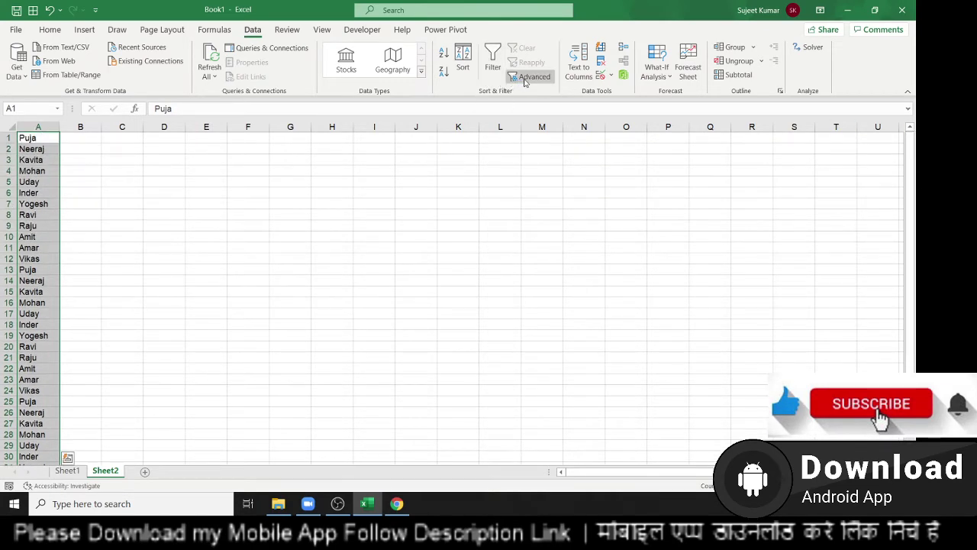
pyautogui.click(527, 77)
pyautogui.click(419, 300)
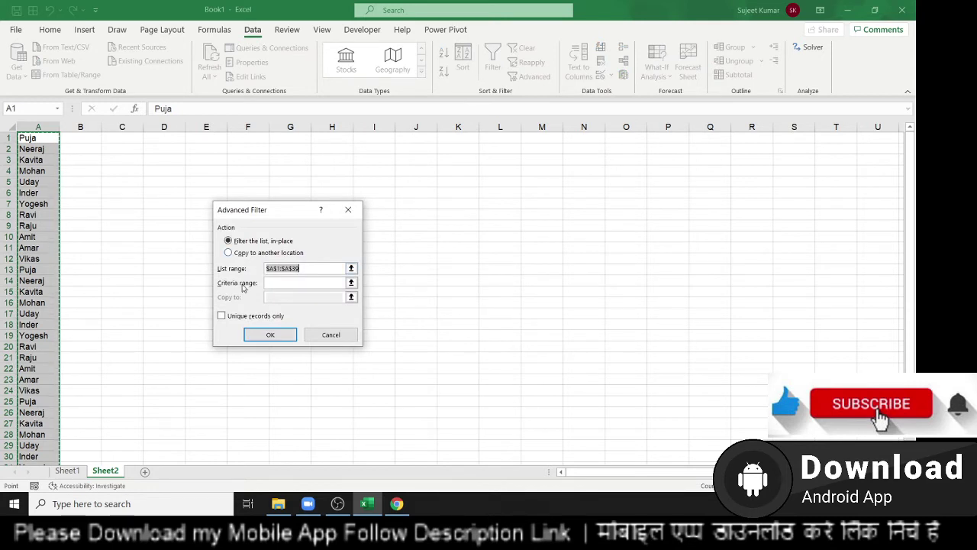
pyautogui.click(234, 318)
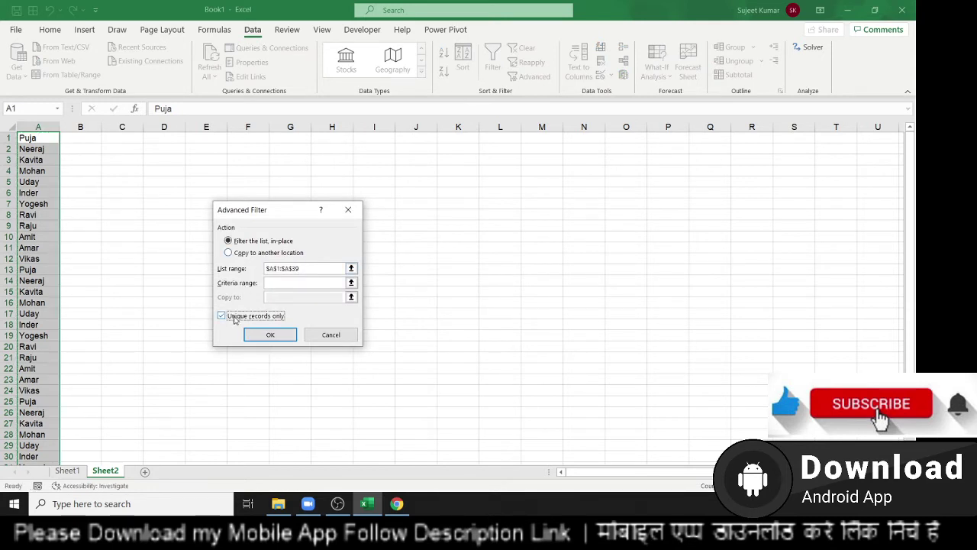
pyautogui.click(265, 334)
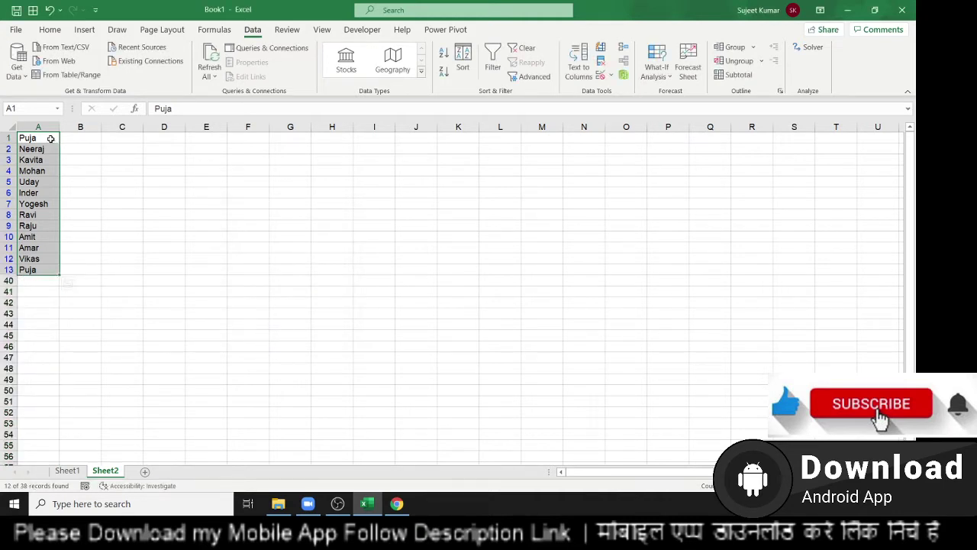
pyautogui.hotkey('ctrl', 'z')
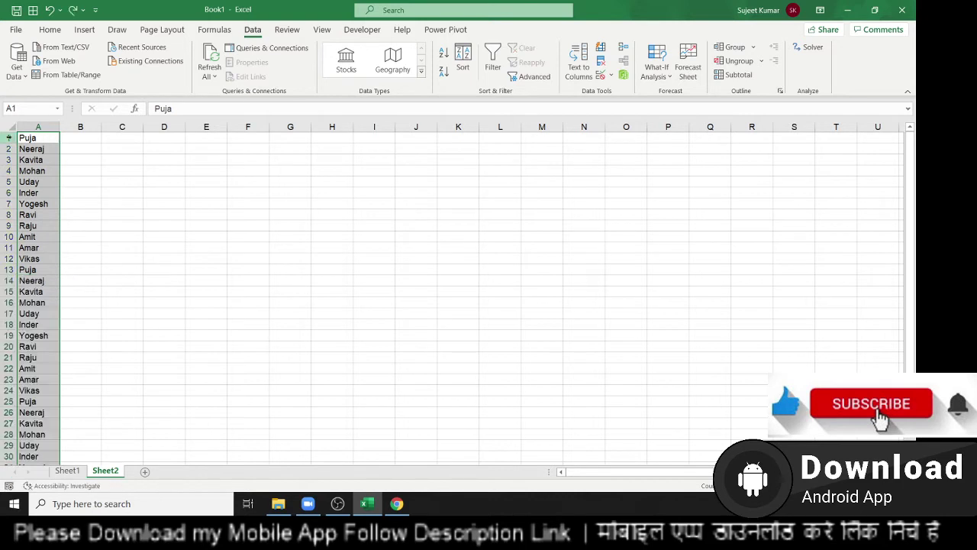
# Insert a blank row above the names and type the header 'Name' in A1
pyautogui.click(8, 137)
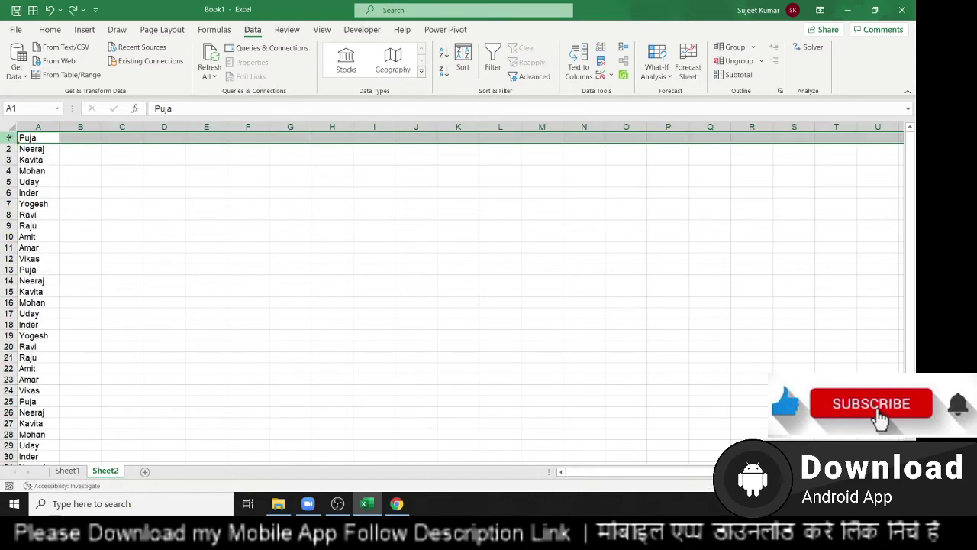
pyautogui.hotkey('ctrl', 'shift', '+')
pyautogui.hotkey('ctrl', 'Home')
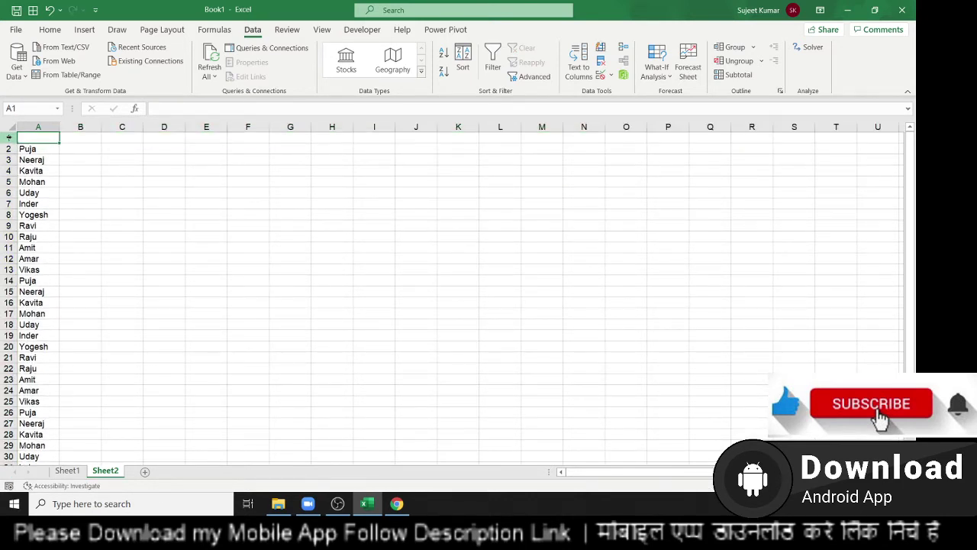
pyautogui.write('Name')
pyautogui.press('Return')
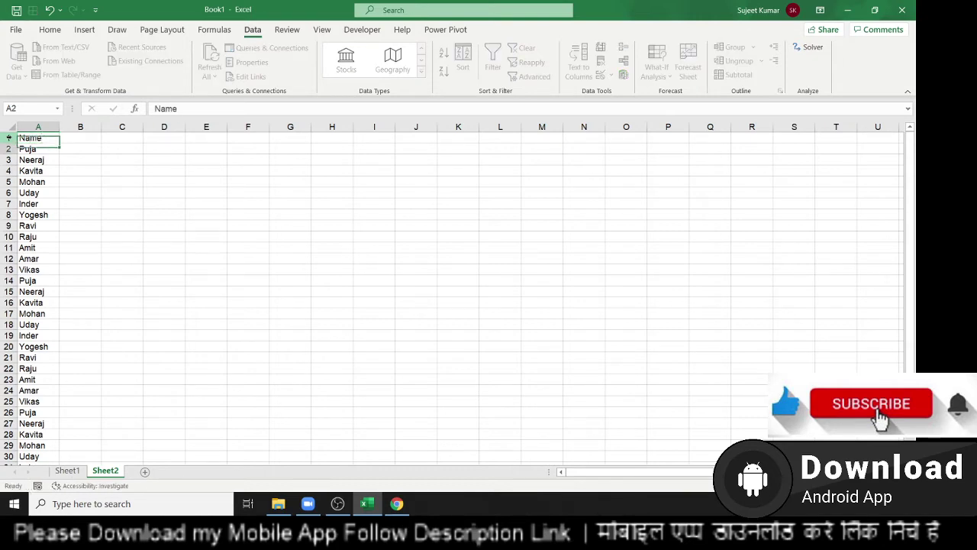
pyautogui.press('Up')
# Open Advanced Filter for A1:A40, accepting the first row as labels
pyautogui.hotkey('ctrl', 'shift', 'Down')
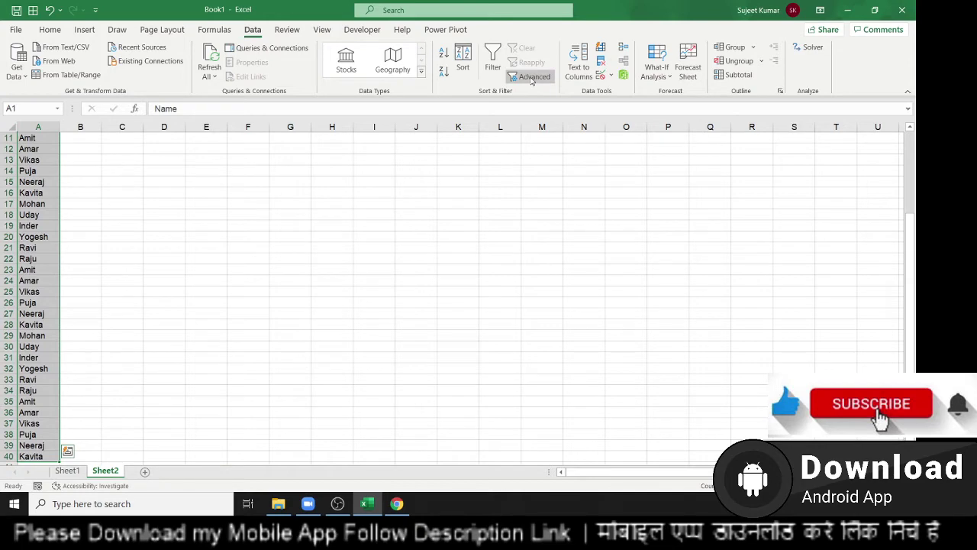
pyautogui.click(532, 78)
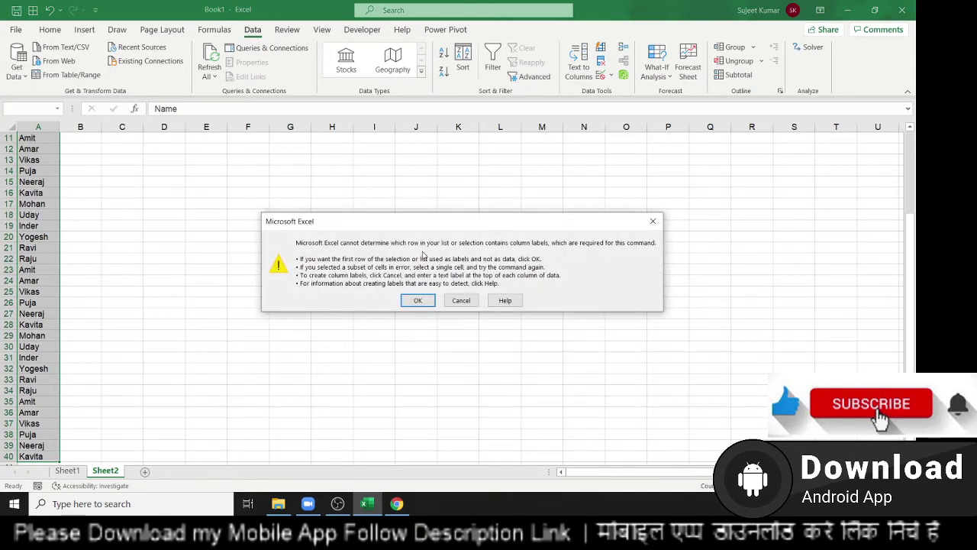
pyautogui.click(419, 302)
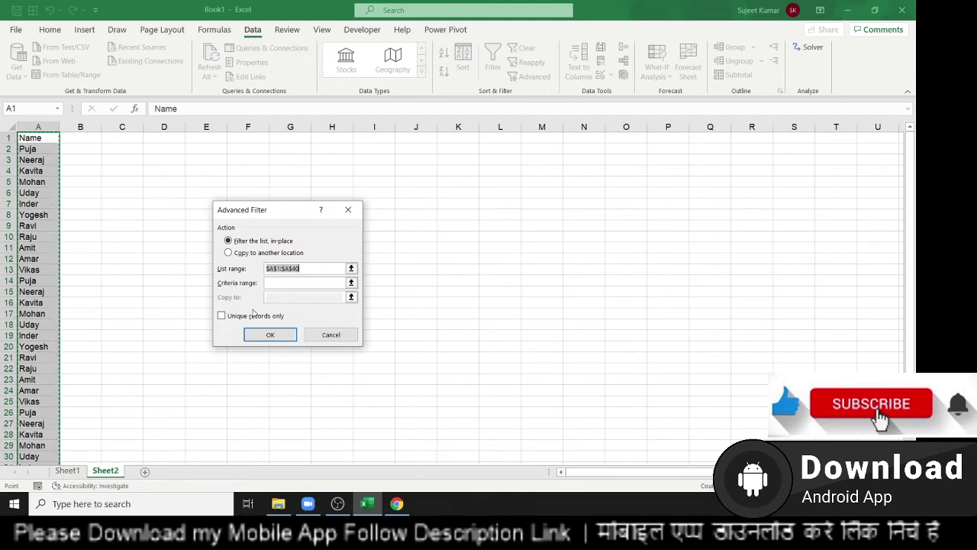
# Run Advanced Filter copying unique records only to Sheet2!$K$3
pyautogui.click(274, 256)
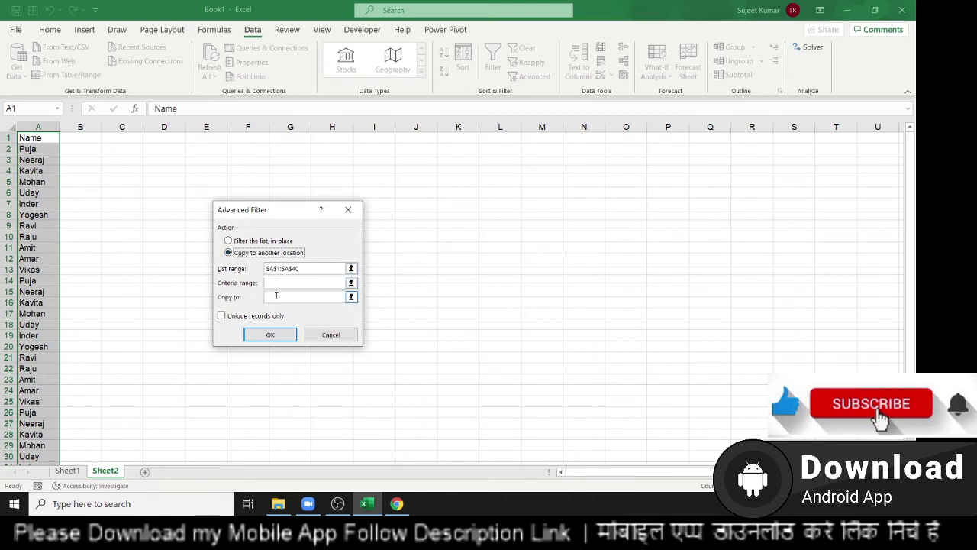
pyautogui.click(250, 317)
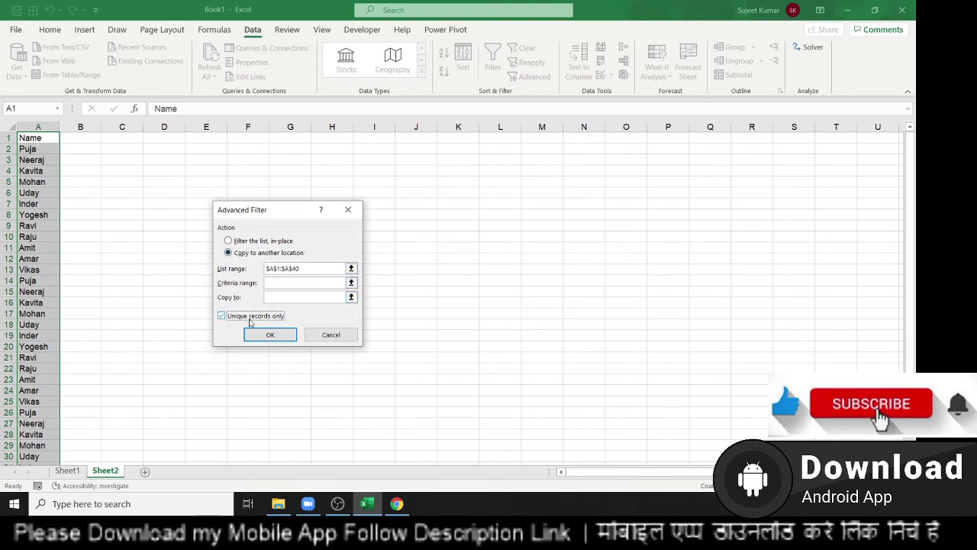
pyautogui.click(284, 298)
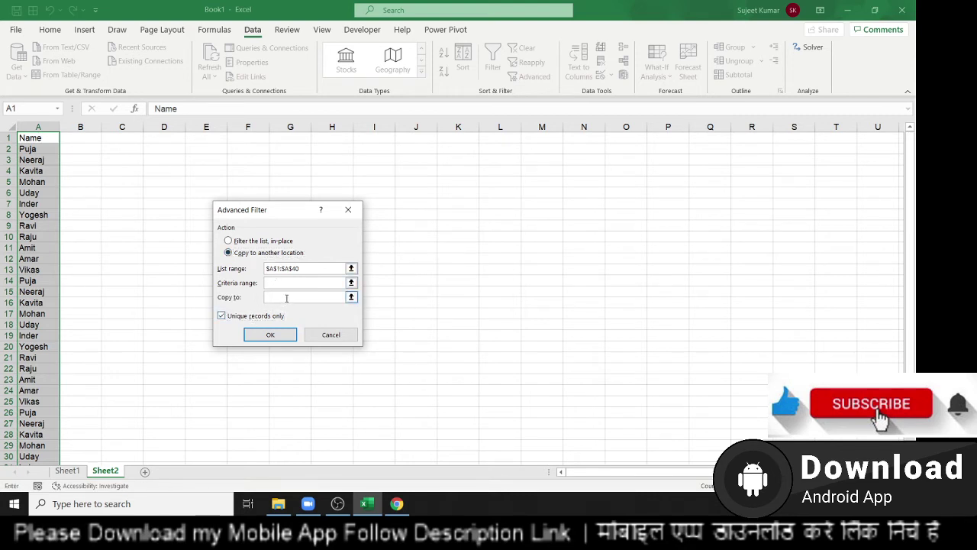
pyautogui.click(463, 162)
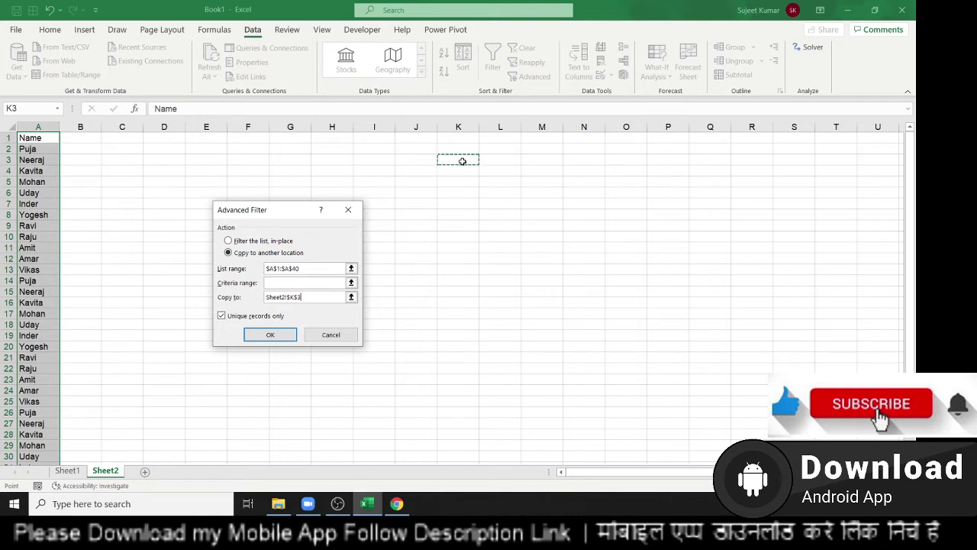
pyautogui.click(280, 334)
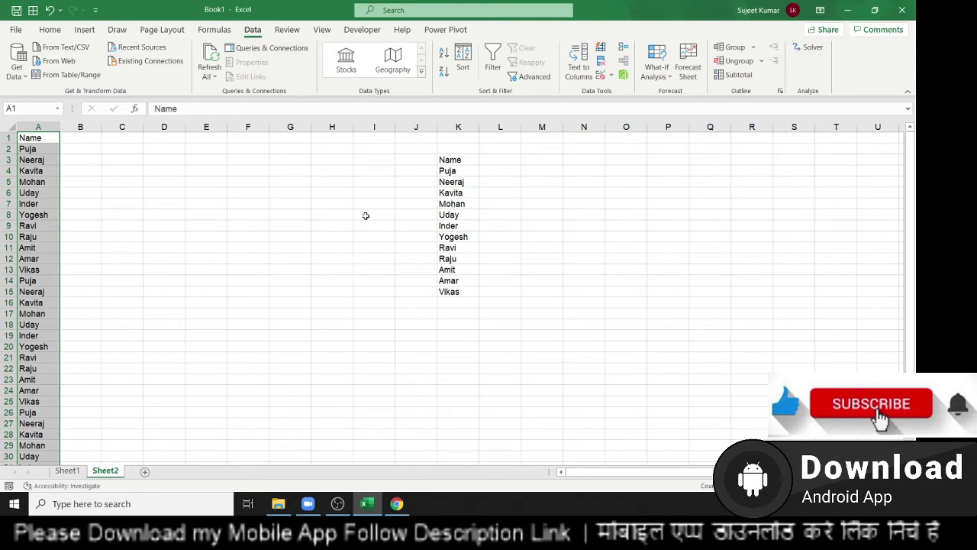
# Clear column K and enter =UNIQUE(A1:A40) in E3 to spill the distinct names
pyautogui.click(462, 127)
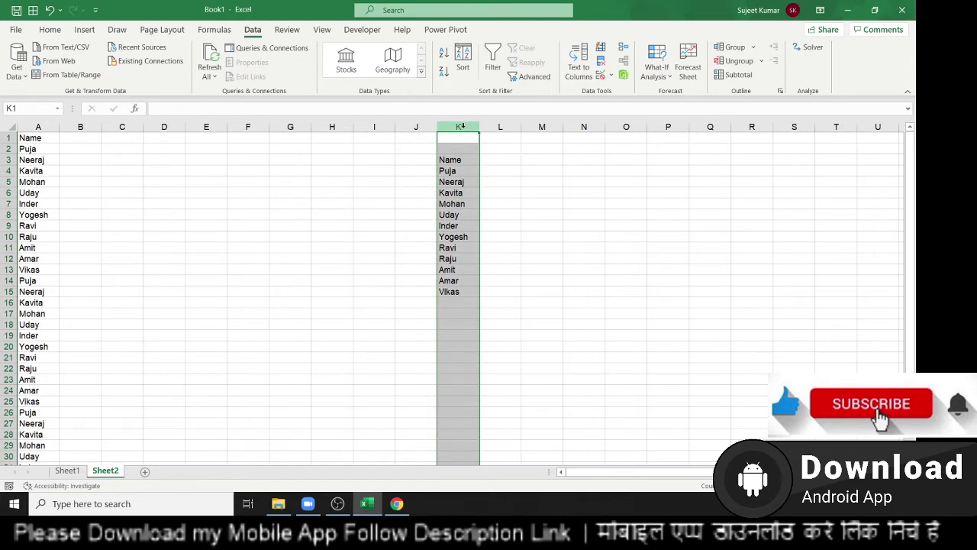
pyautogui.press('Delete')
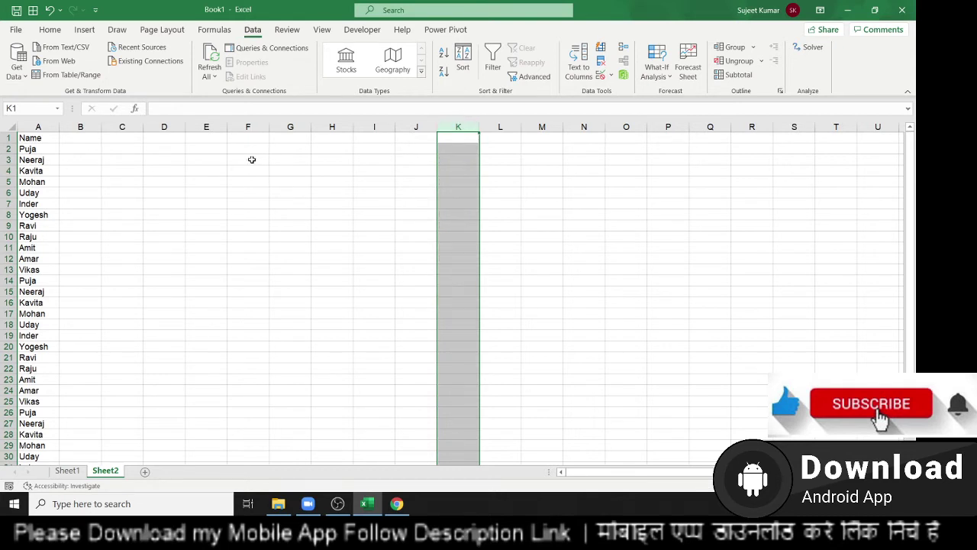
pyautogui.click(223, 157)
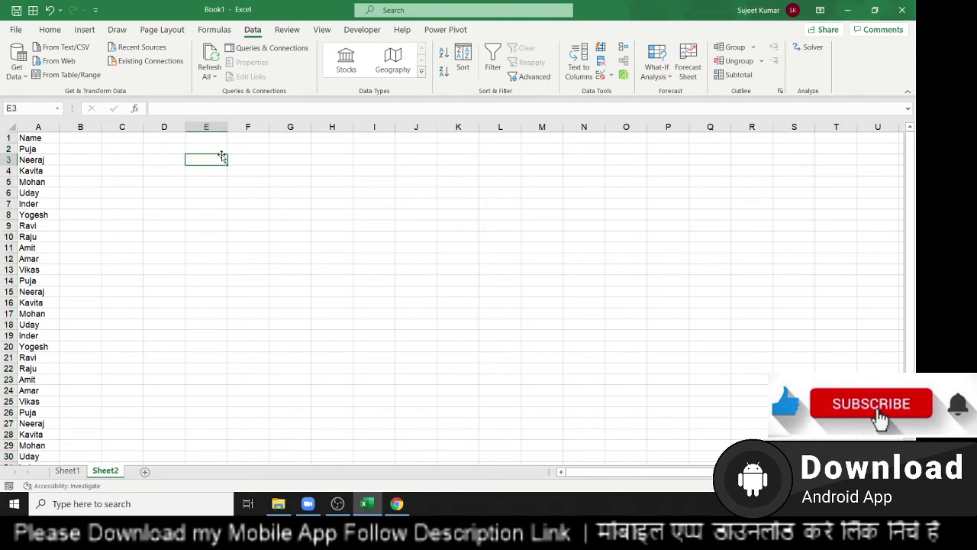
pyautogui.write('=')
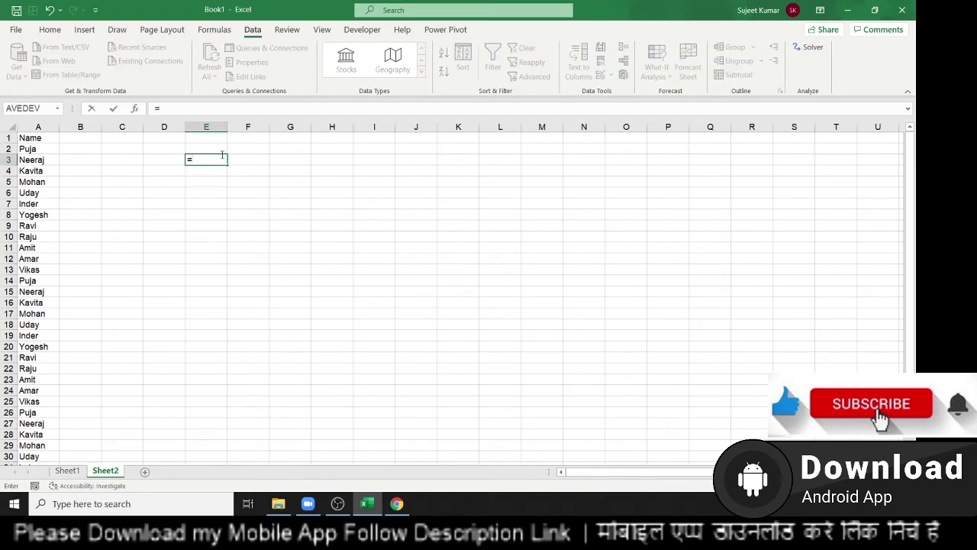
pyautogui.write('u')
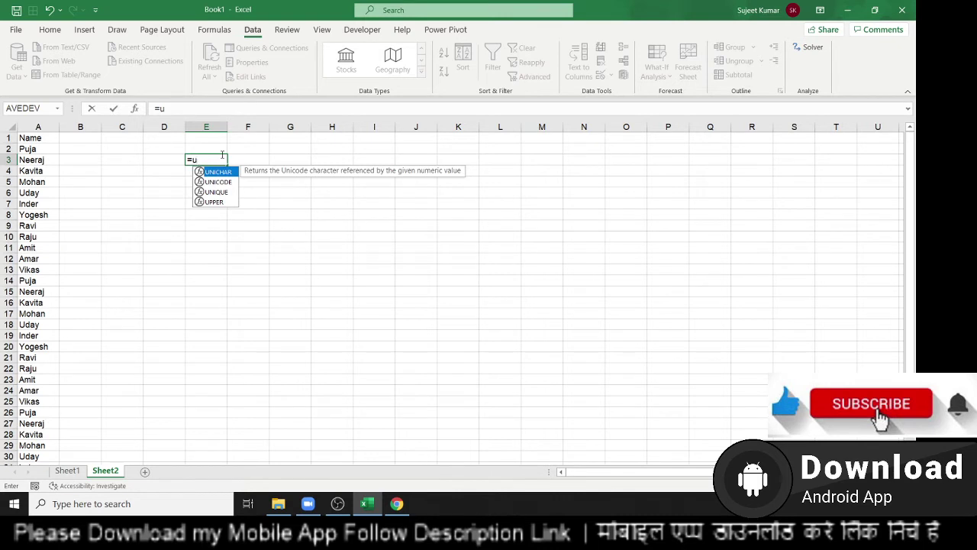
pyautogui.press('Down')
pyautogui.press('Down')
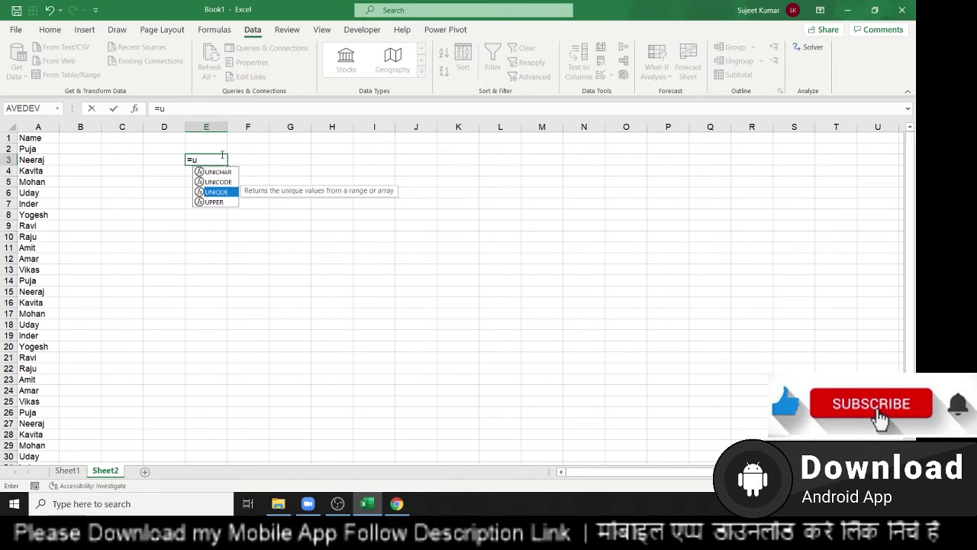
pyautogui.press('Tab')
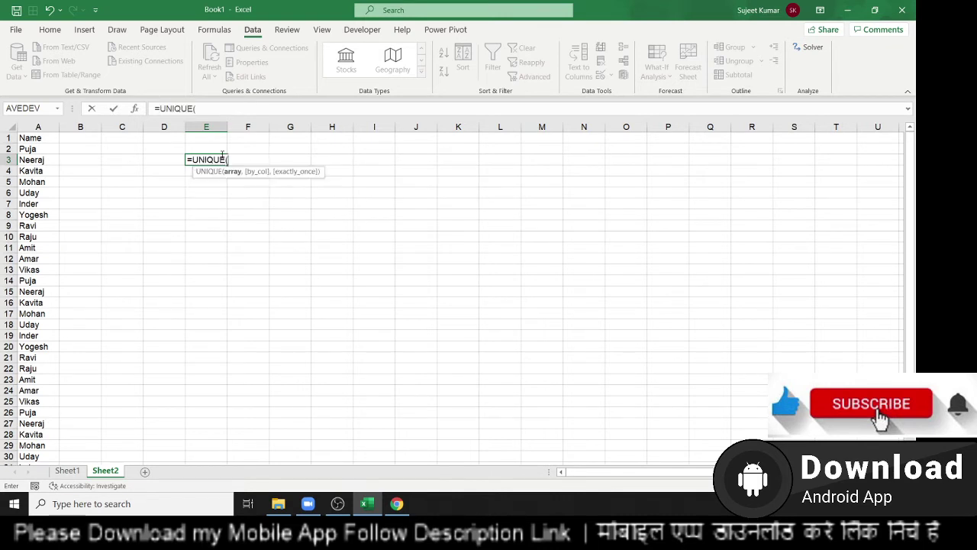
pyautogui.click(39, 136)
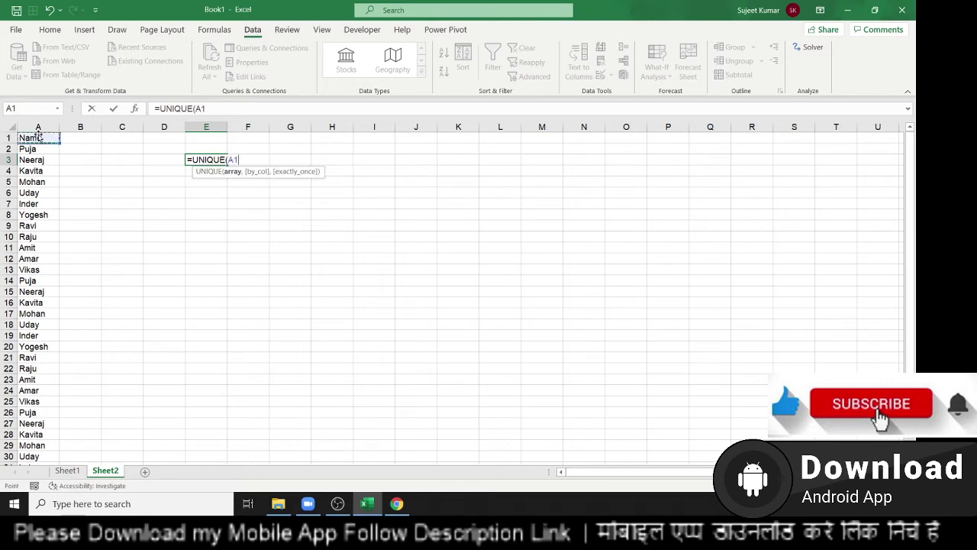
pyautogui.moveTo(38, 136); pyautogui.dragTo(38, 325)
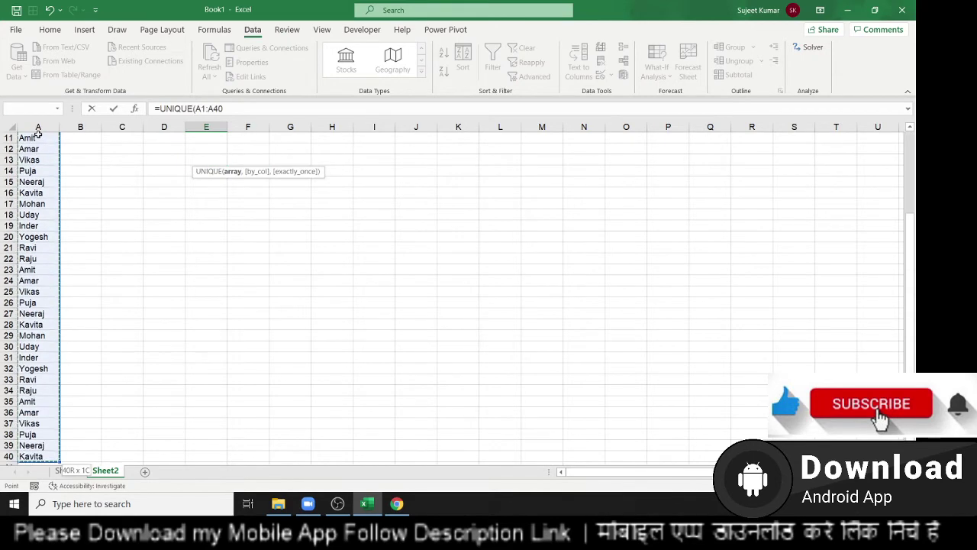
pyautogui.moveTo(38, 133); pyautogui.dragTo(38, 133)
pyautogui.press('Return')
# Check the 12 spilled names in E3:E15, then minimize the Zoom window
pyautogui.scroll(3, 38, 134)
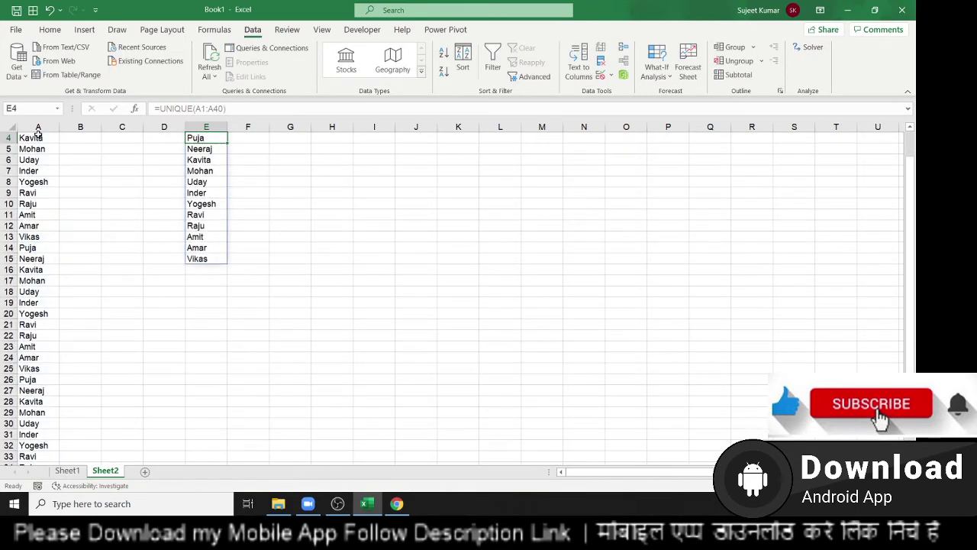
pyautogui.press('Down')
pyautogui.press('Down')
pyautogui.press('Down')
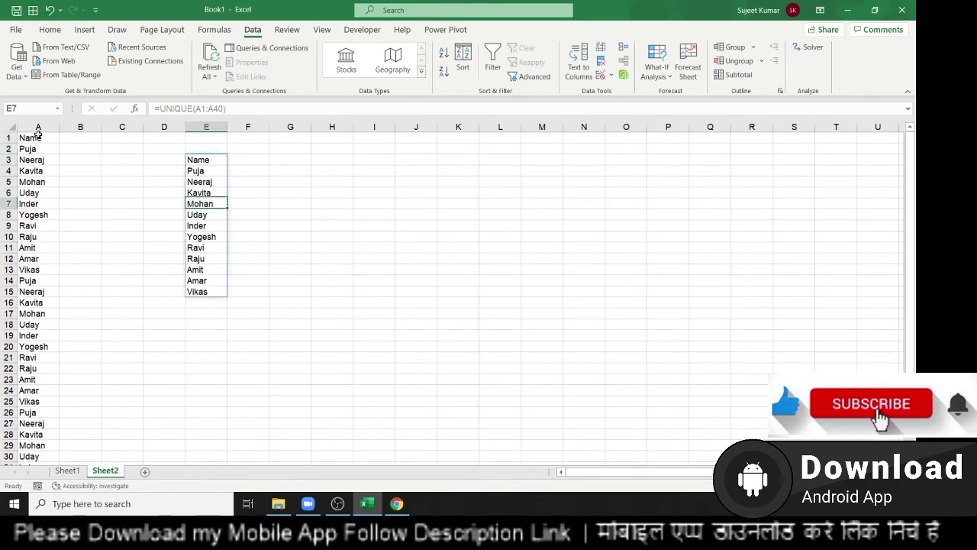
pyautogui.press('Down')
pyautogui.press('Down')
pyautogui.press('Down')
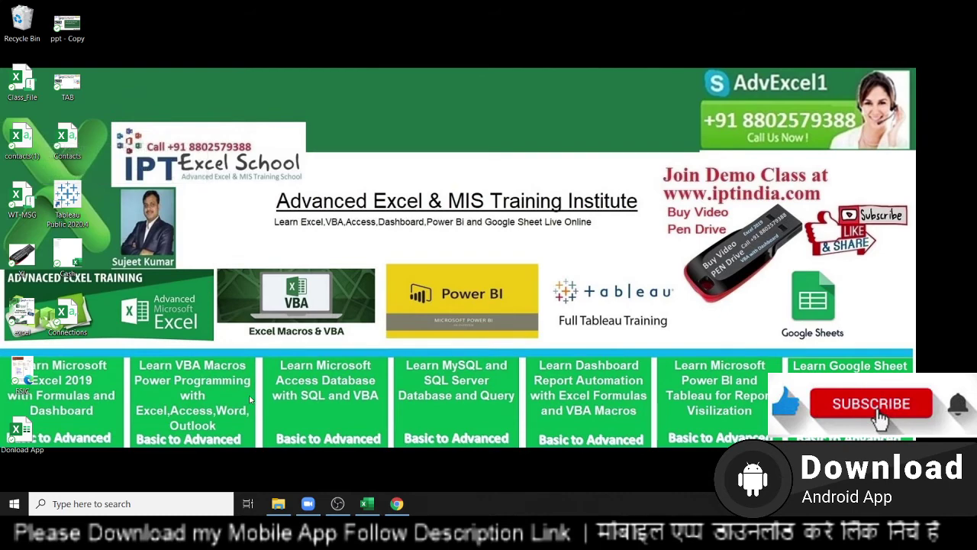
pyautogui.click(307, 504)
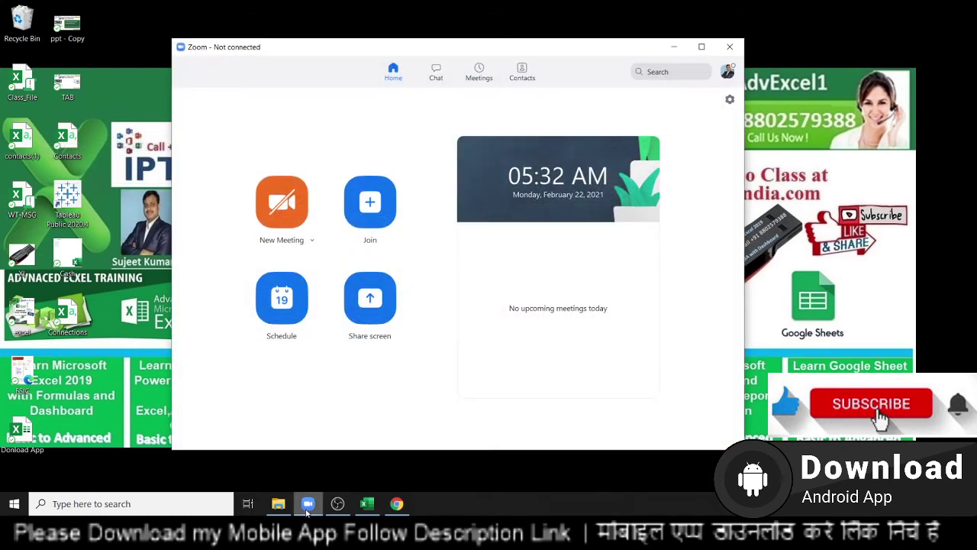
pyautogui.click(307, 507)
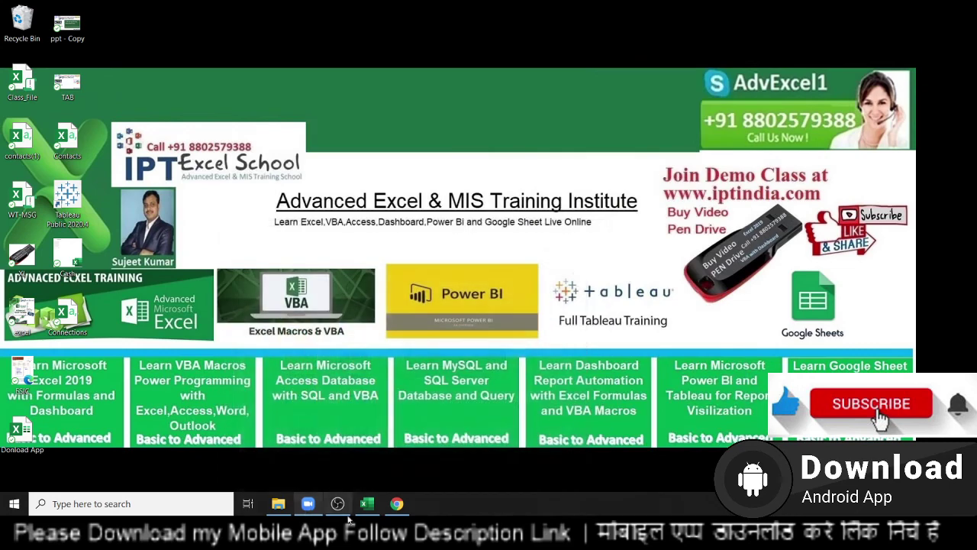
pyautogui.click(396, 504)
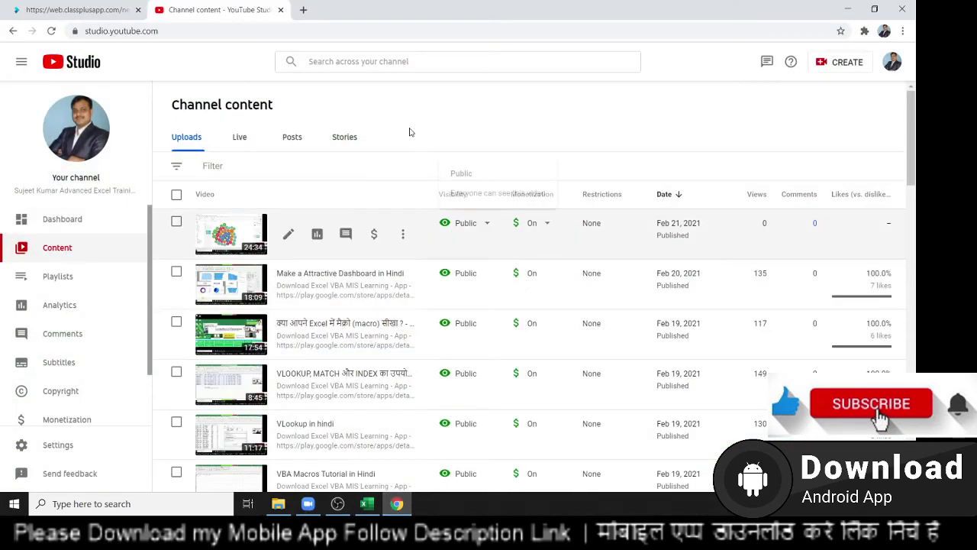
pyautogui.click(305, 10)
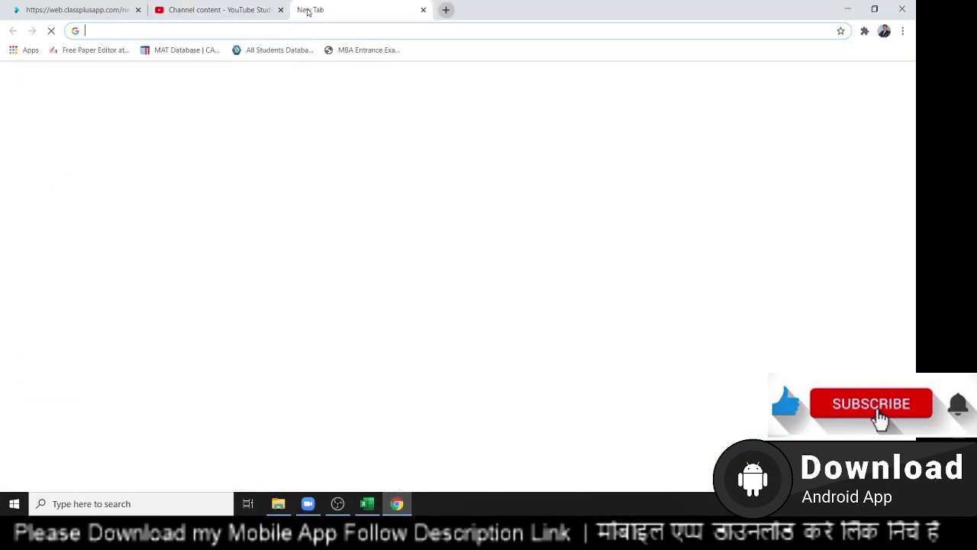
pyautogui.write('p')
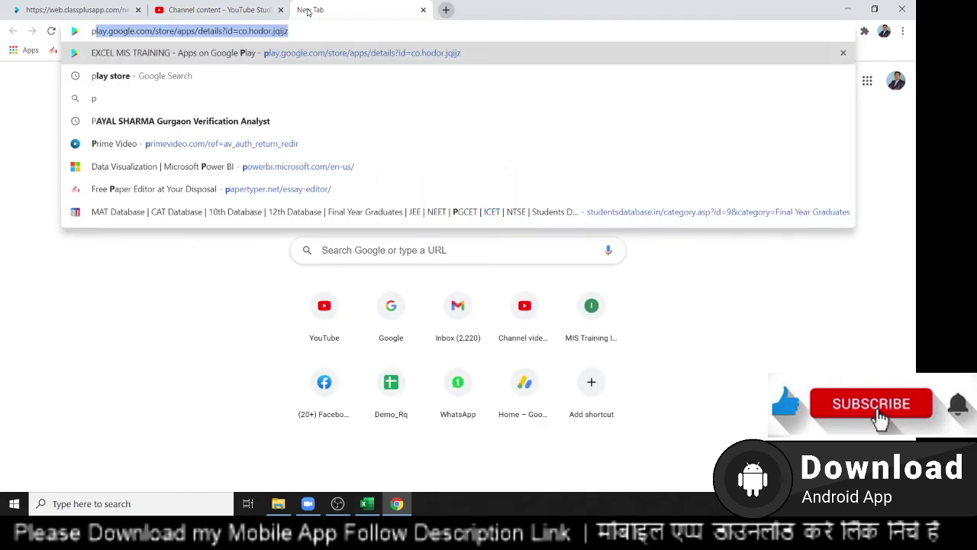
pyautogui.press('Return')
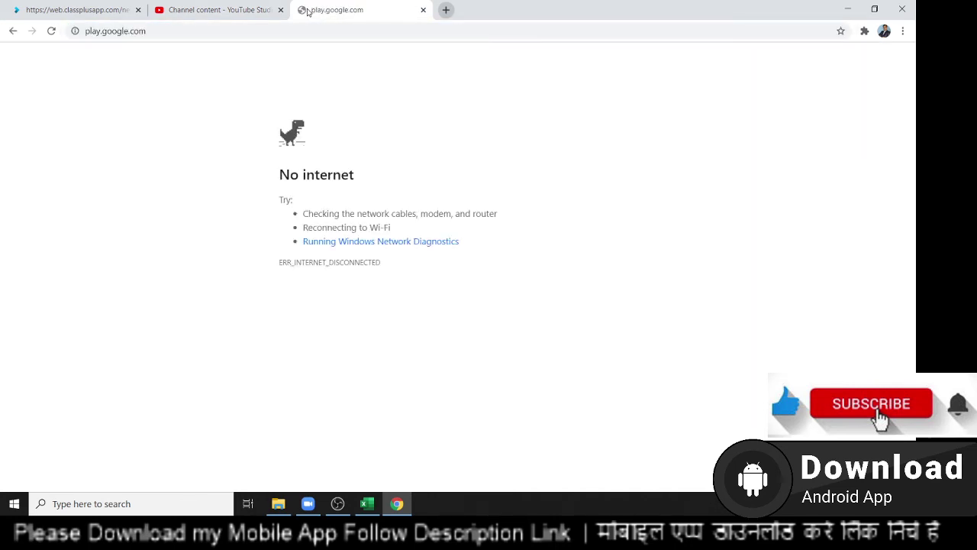
pyautogui.click(423, 10)
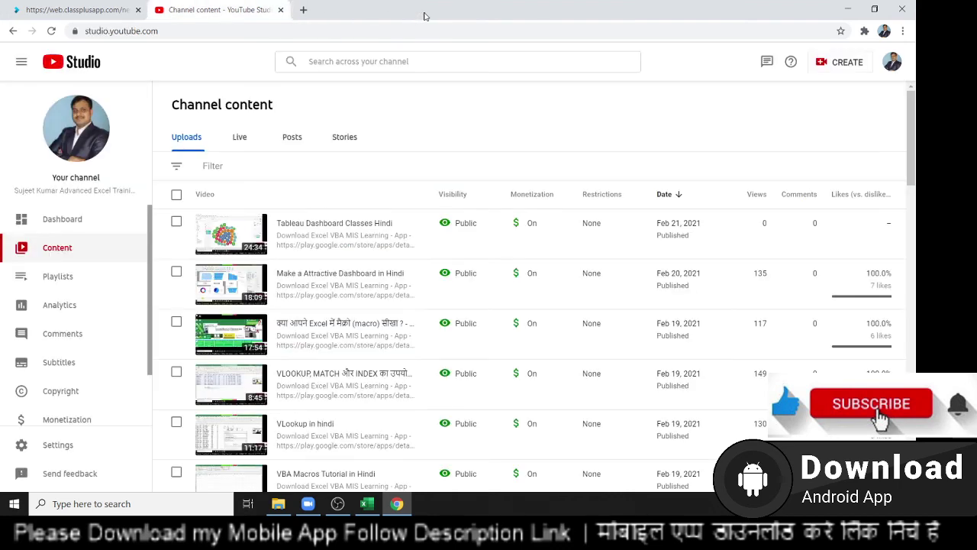
pyautogui.press('super+d')
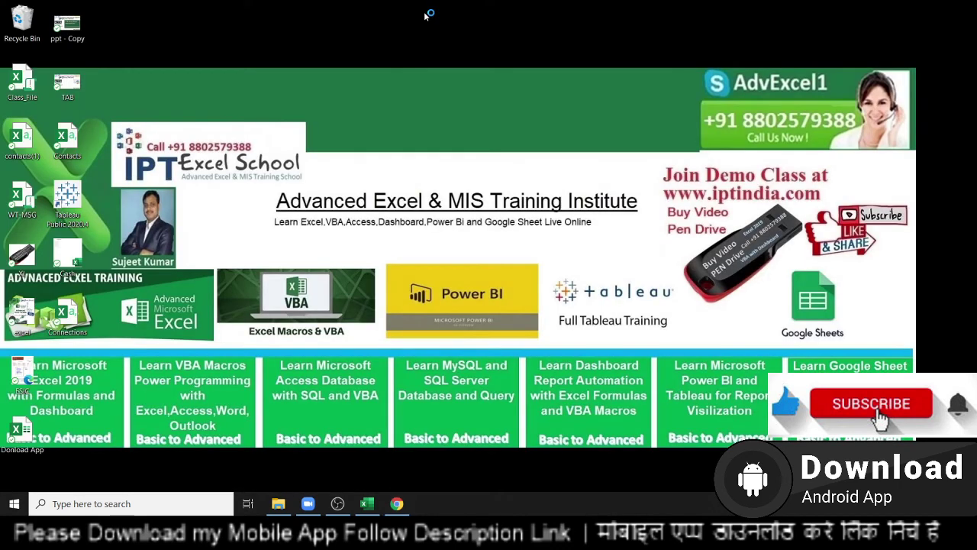